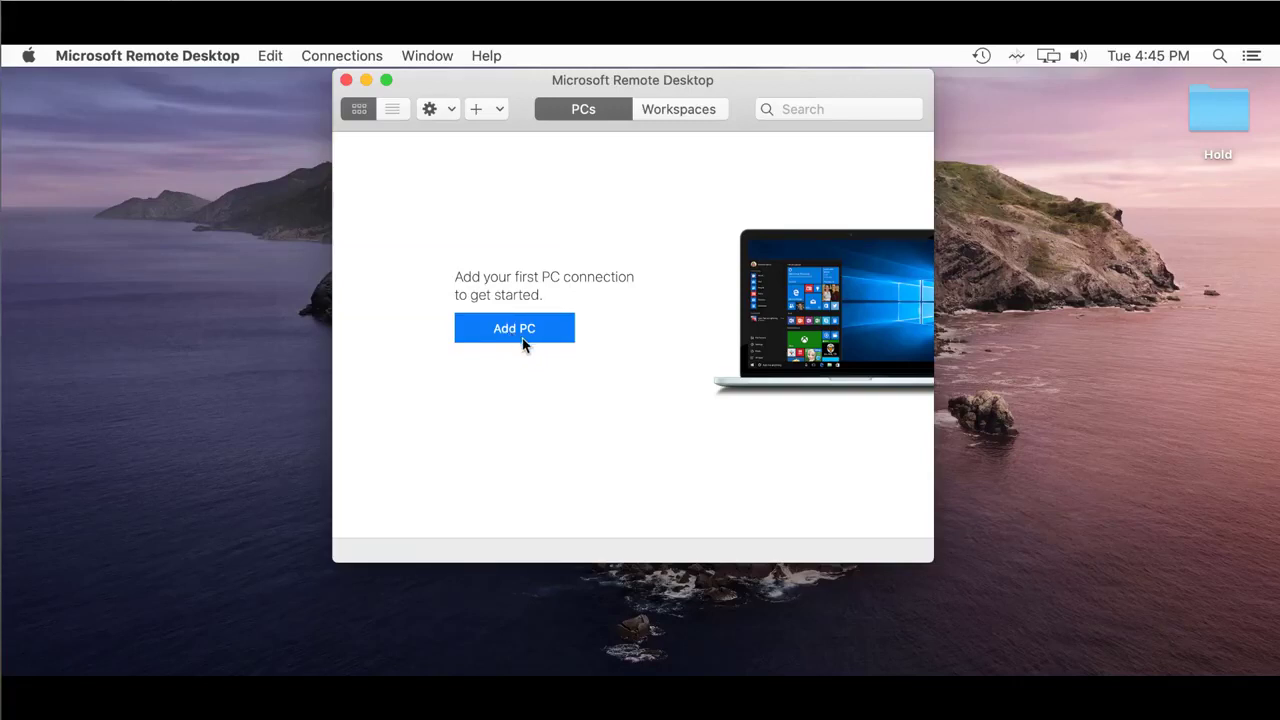
Step: Add a new PC named 10.101.6.188 with its user account left on 'Ask when required'
left_click(520, 338)
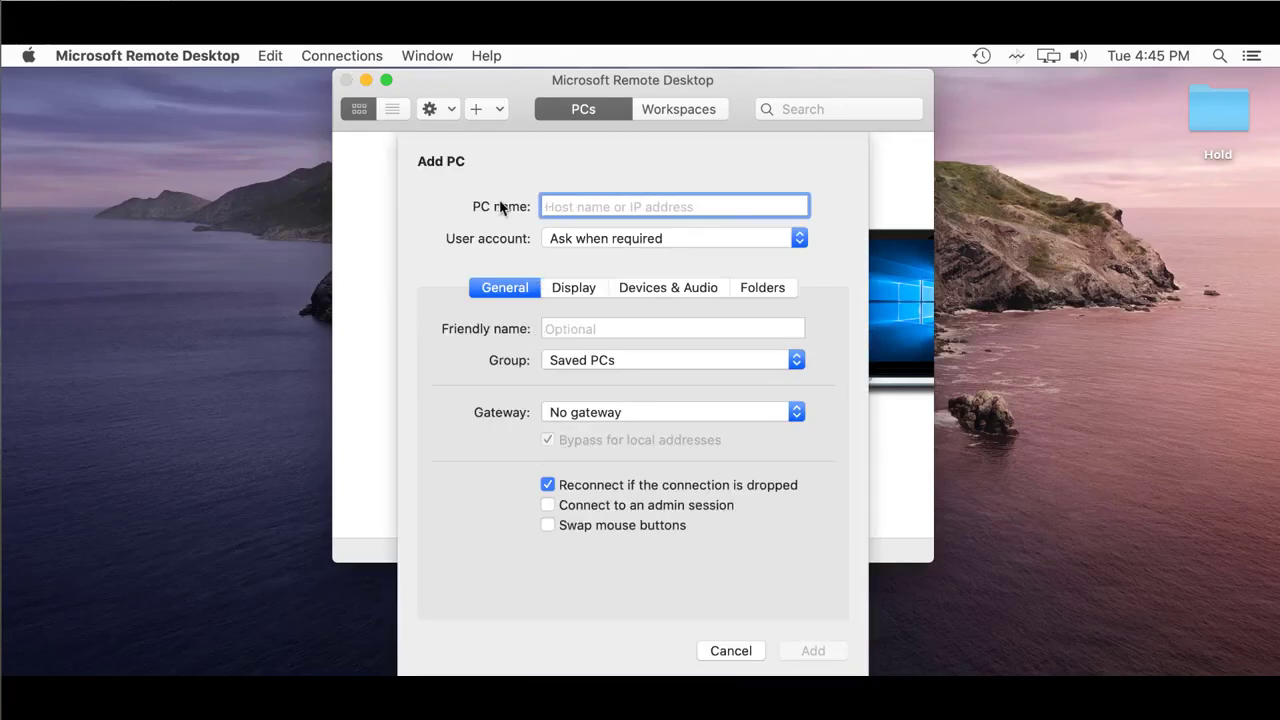
type("10.101.6.188")
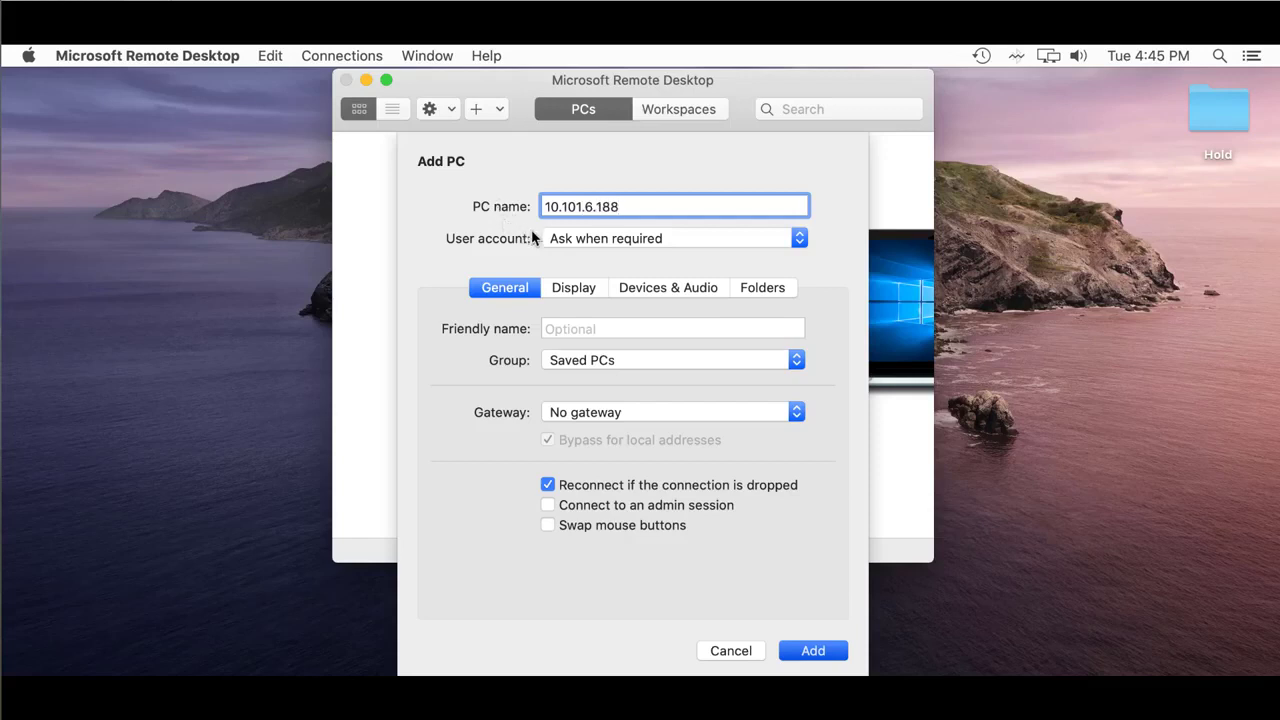
left_click(799, 238)
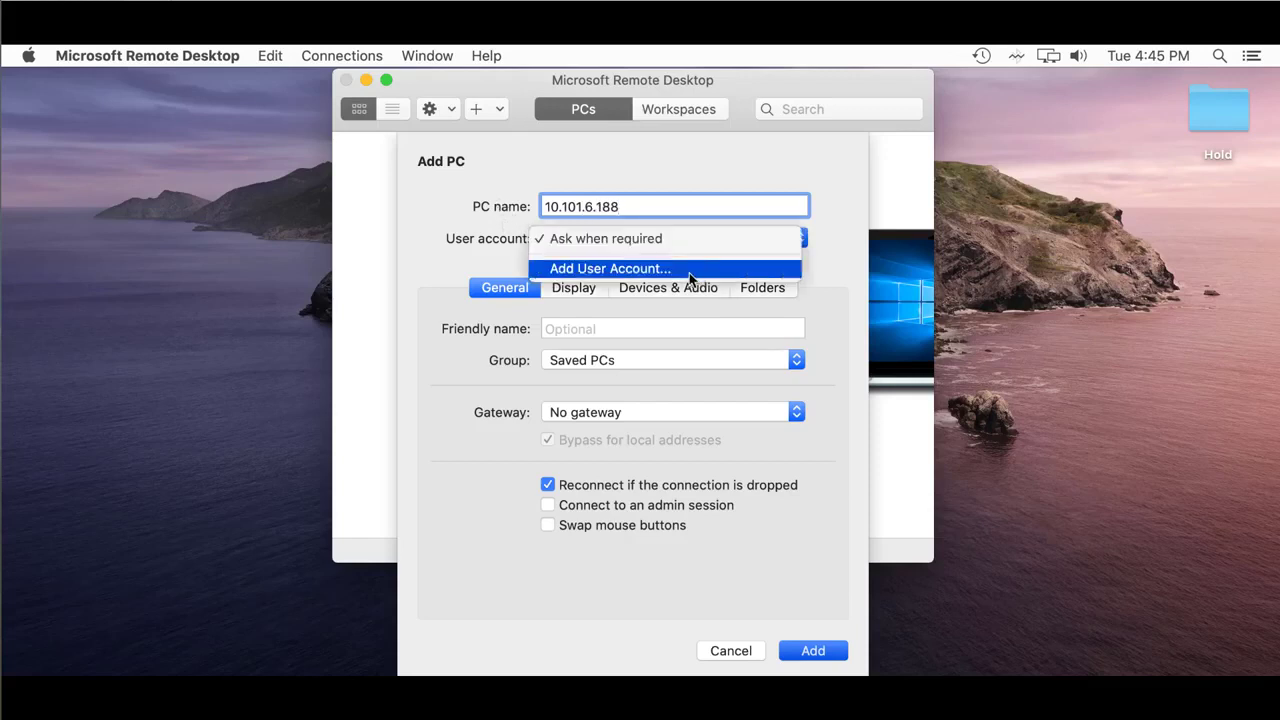
left_click(540, 240)
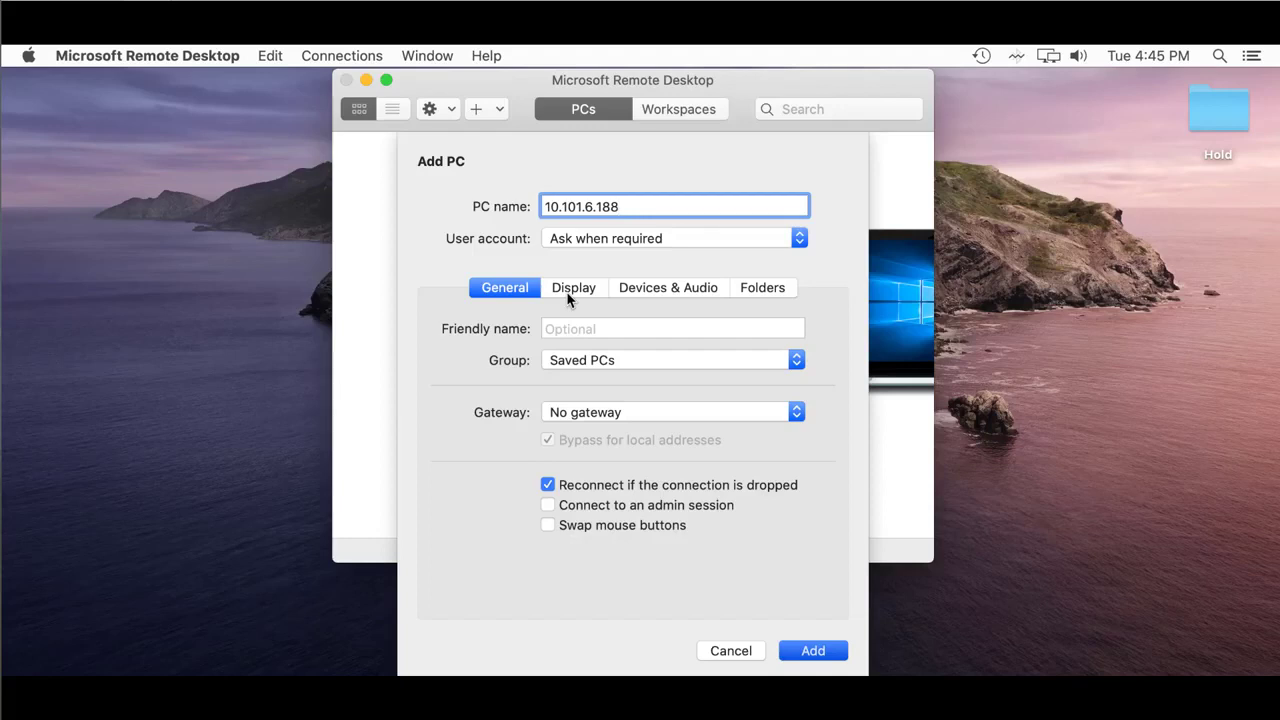
left_click(799, 238)
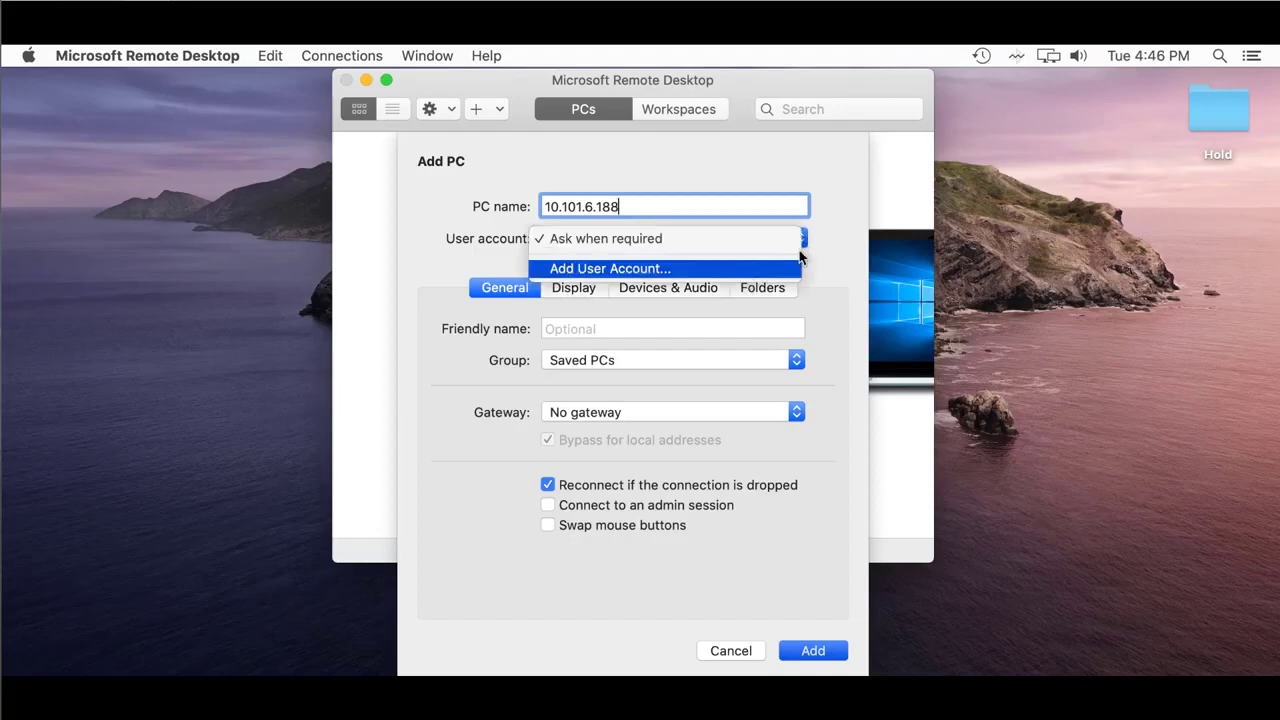
left_click(830, 262)
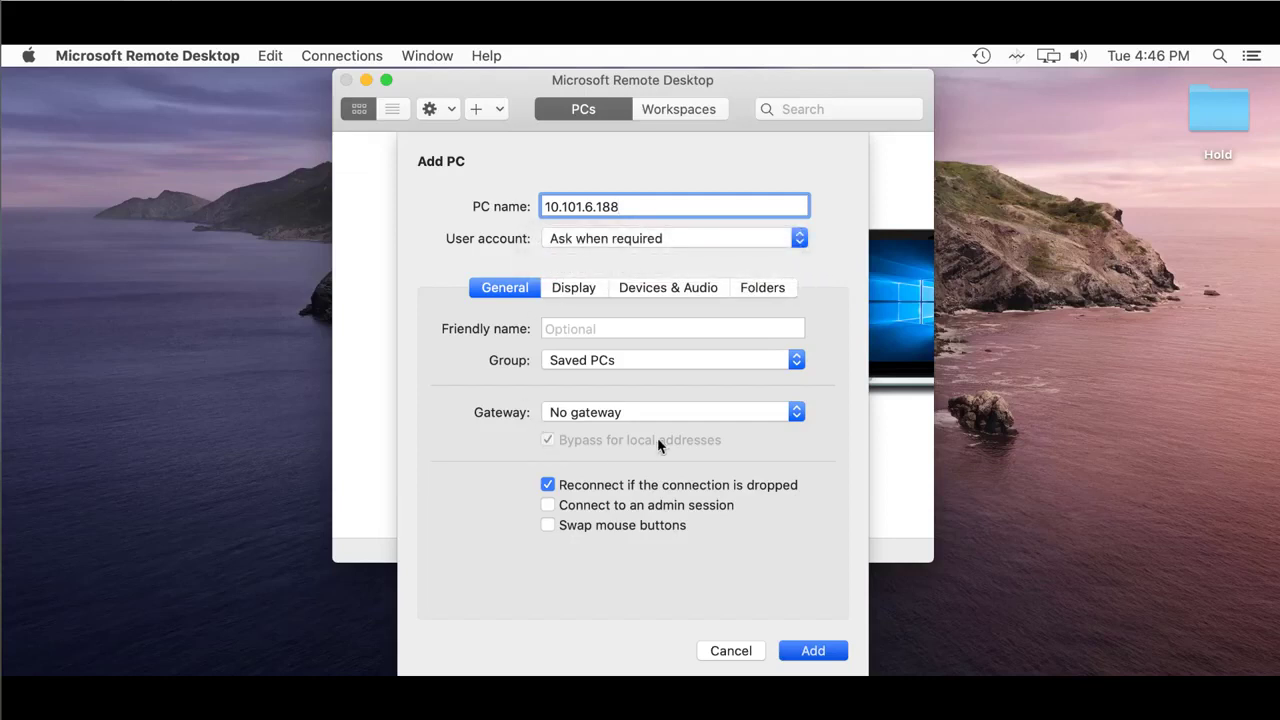
left_click(797, 414)
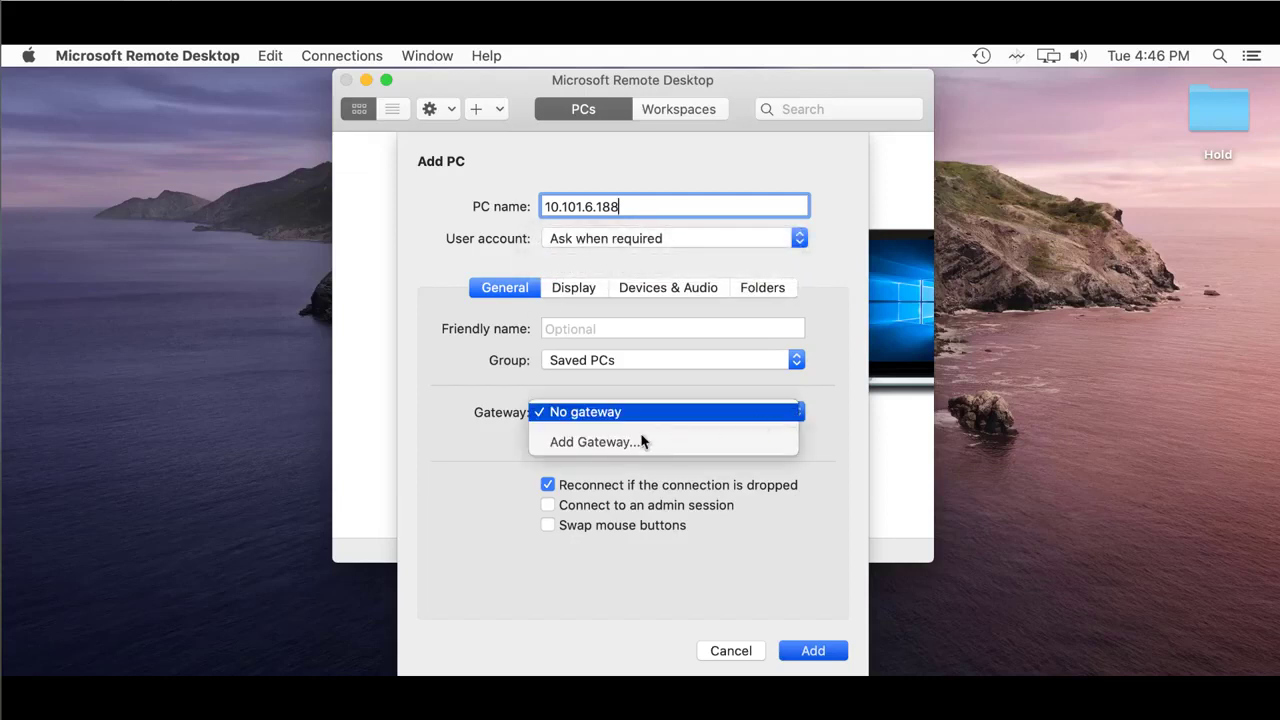
Step: Create a new gateway its-s1.its.ohio.edu with friendly name 'ECT RDGateway'
left_click(634, 451)
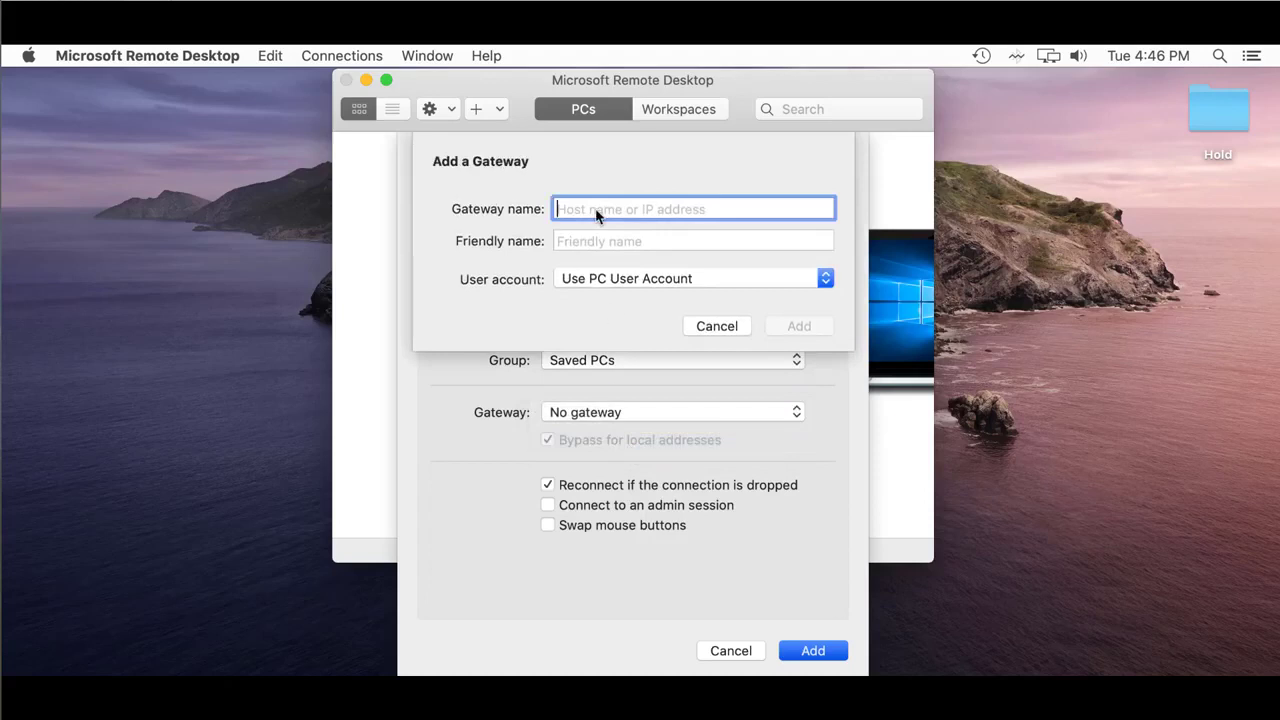
type("its")
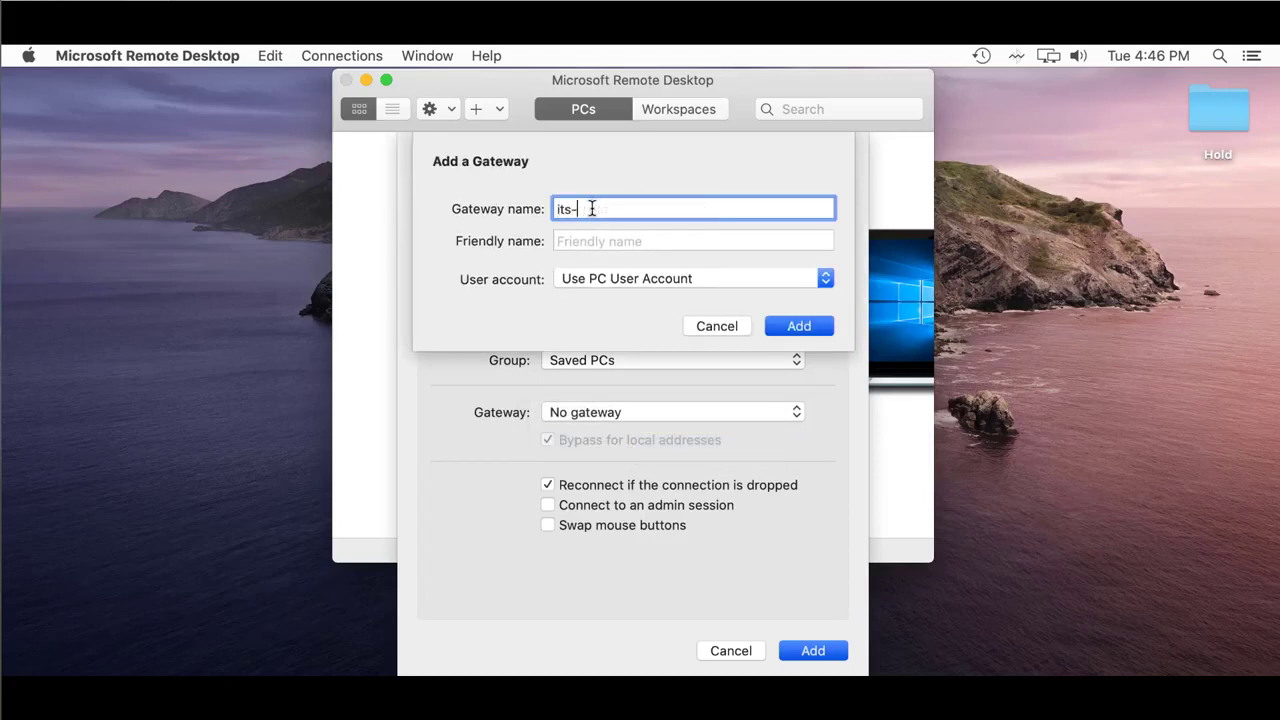
type("-s1.its.ohio.edu")
key("Tab")
type("ECT")
type(" G")
key("BackSpace")
type("RDGateway")
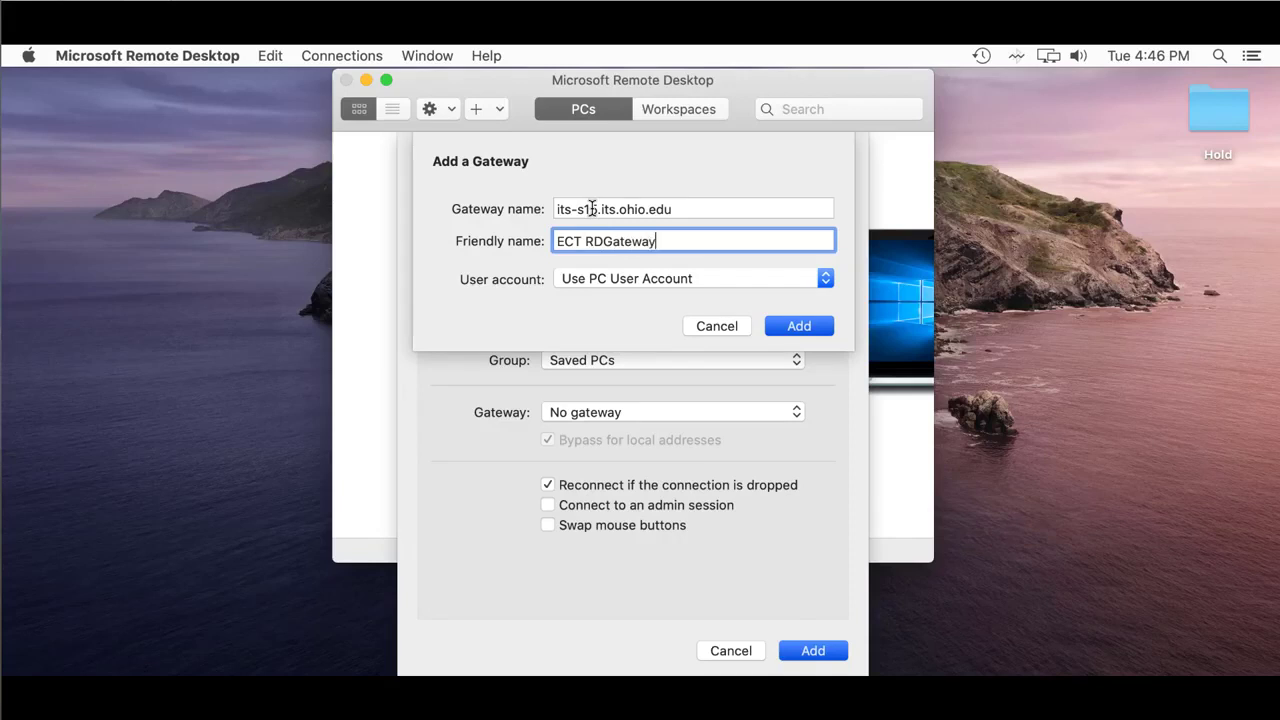
Step: Add a new gateway user account with the user's e-mail login and password
left_click(826, 278)
left_click(760, 316)
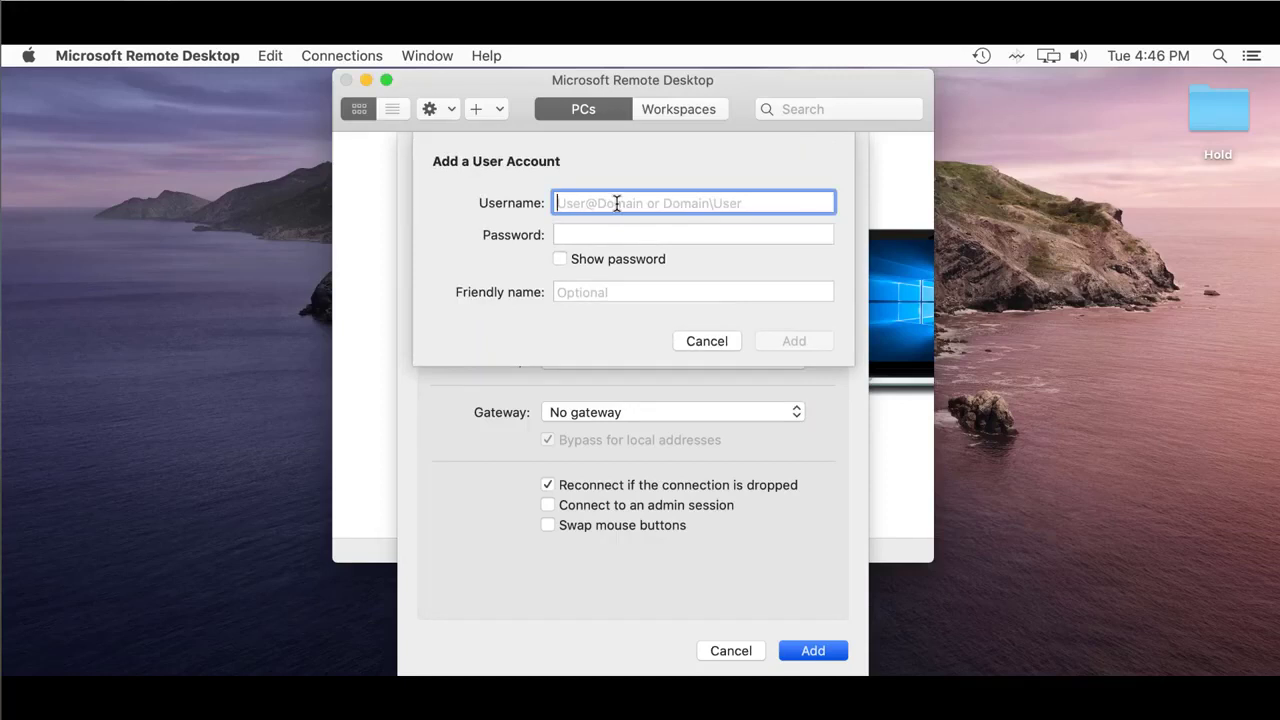
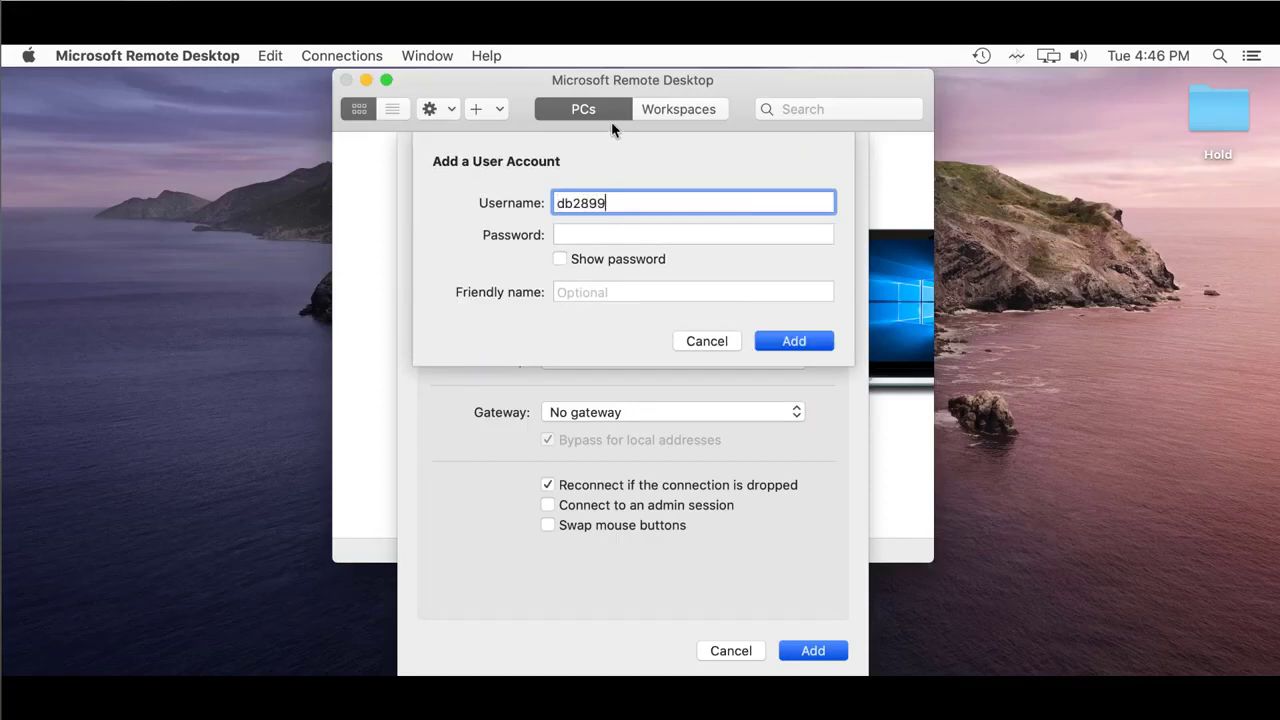
key("Tab")
type("•••••••••")
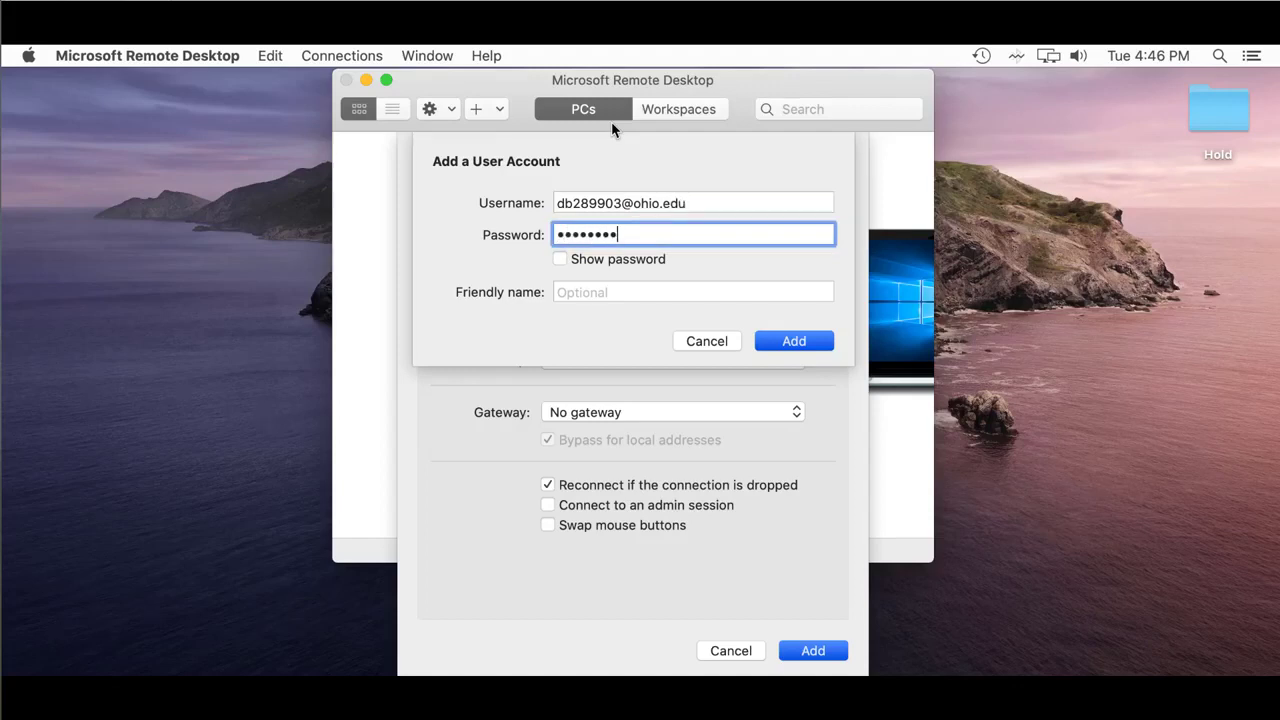
type("•")
left_click(794, 348)
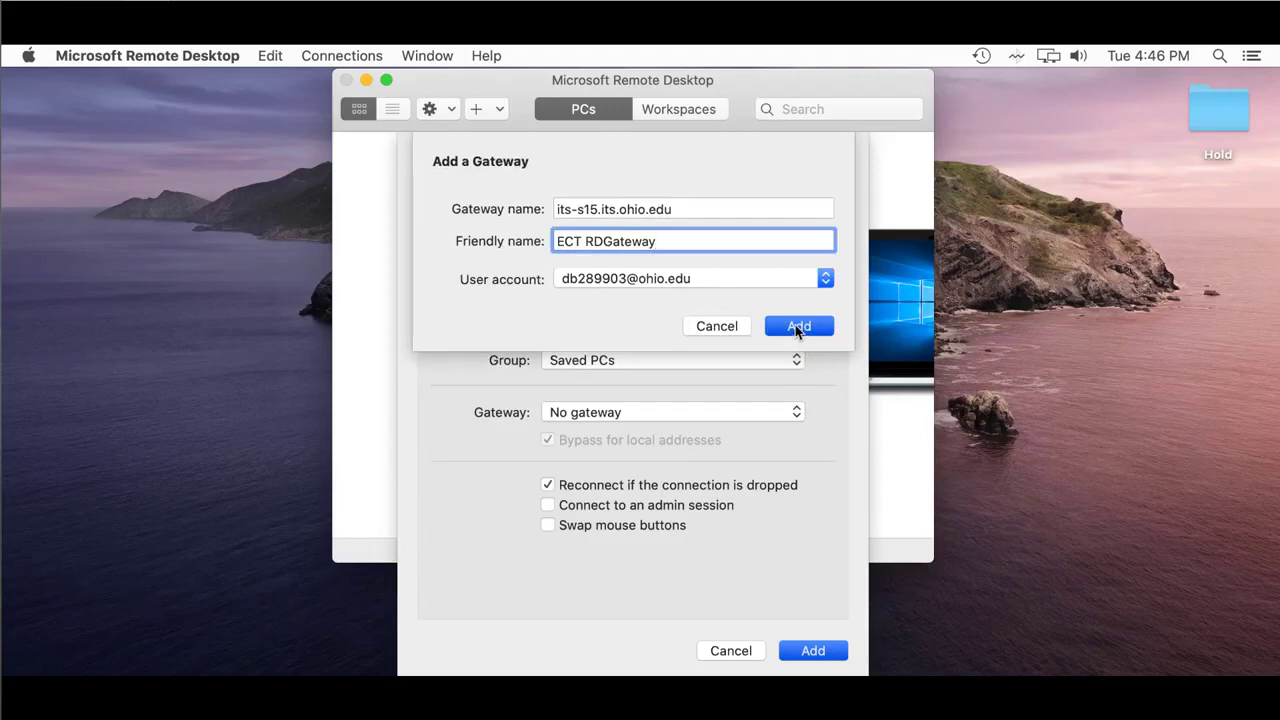
Step: Apply the gateway, turn off full screen, enable resolution update on resize, and save the PC
left_click(798, 327)
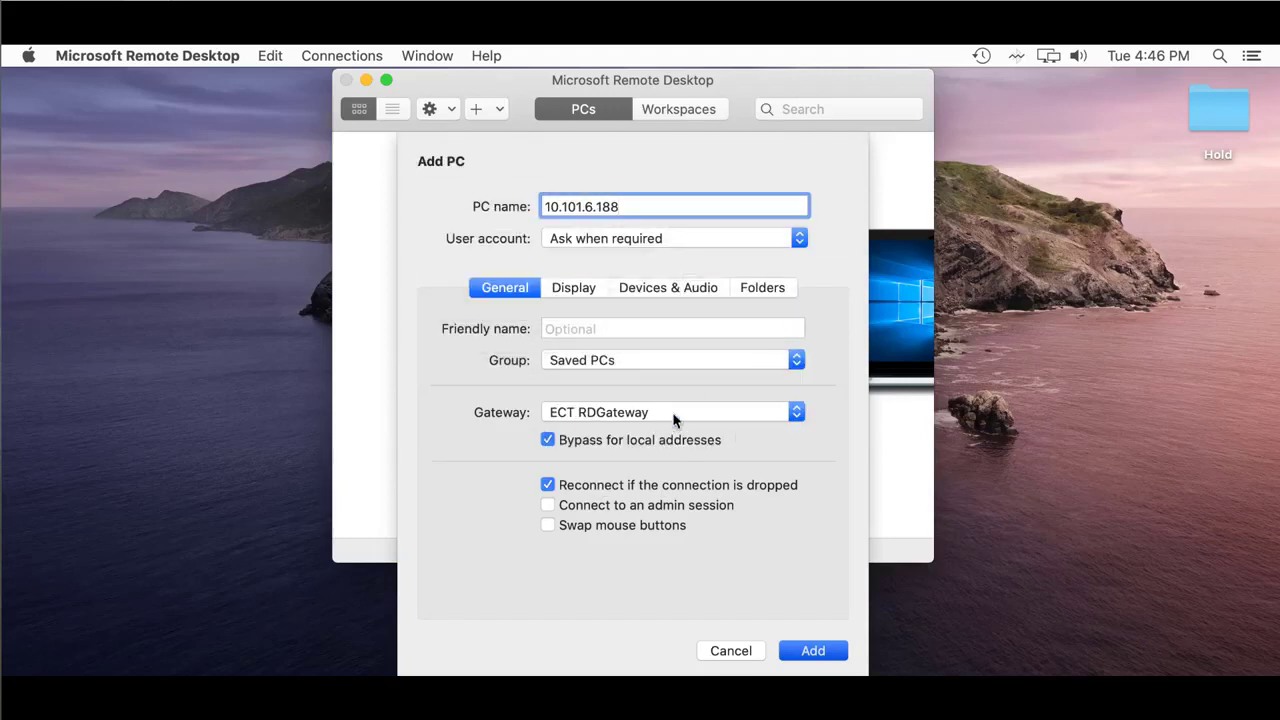
left_click(580, 292)
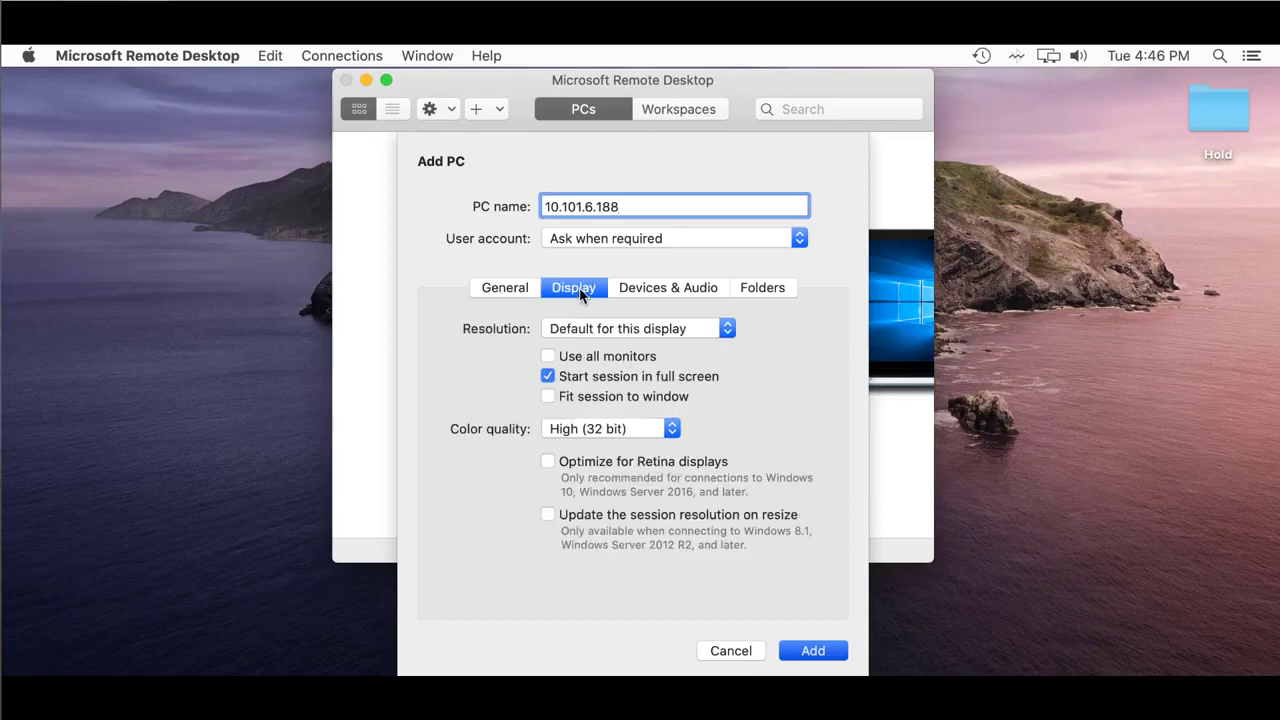
left_click(547, 380)
left_click(548, 516)
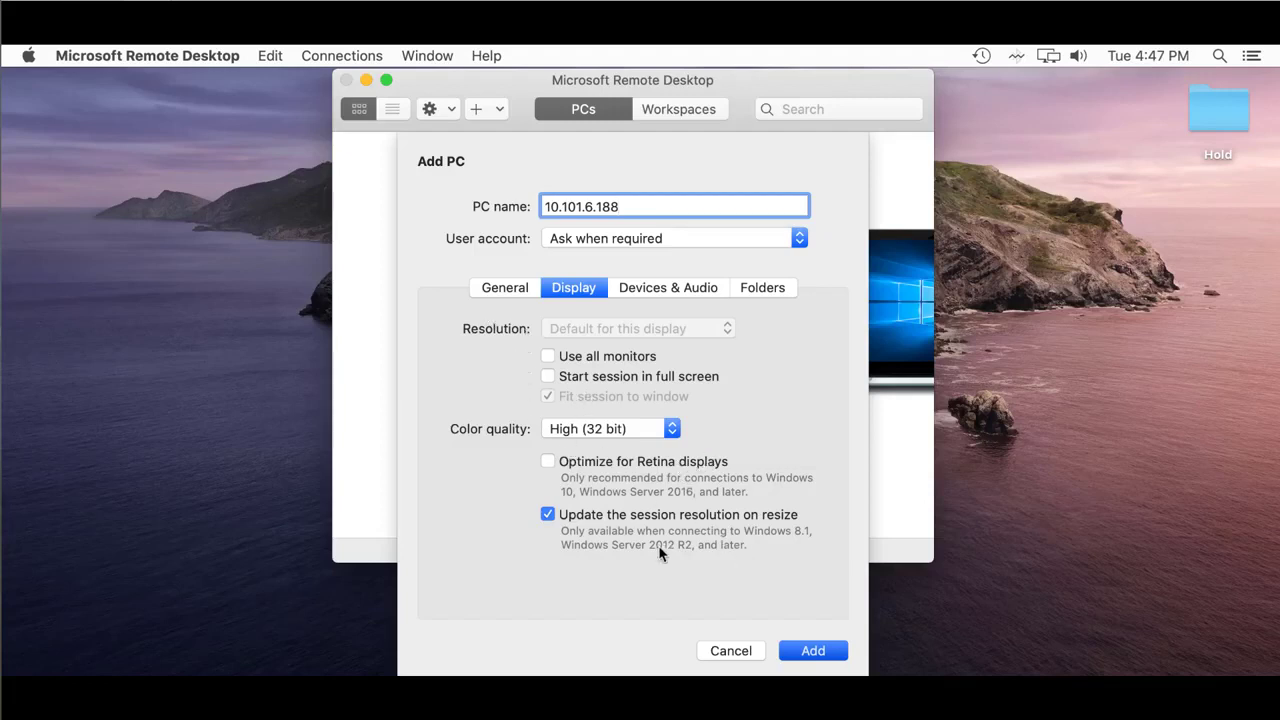
left_click(812, 651)
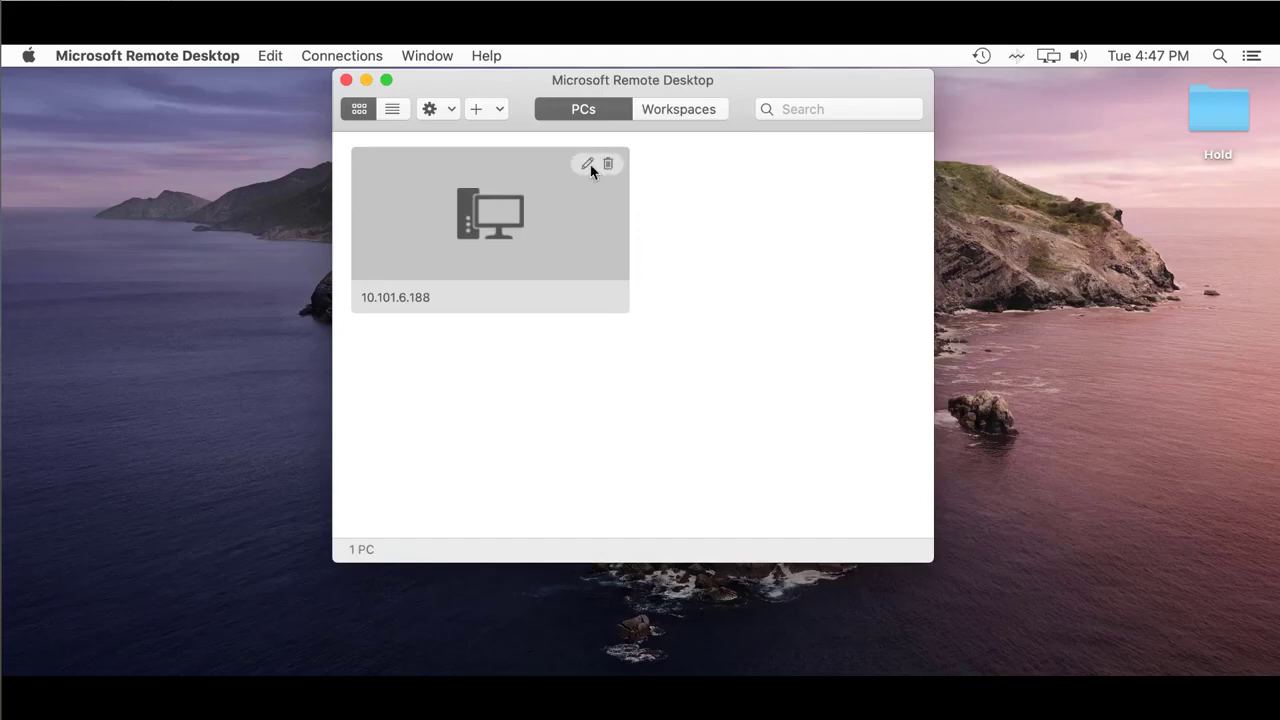
Step: Connect to 10.101.6.188 with the remote username and password, accepting the certificate warning
double_click(481, 235)
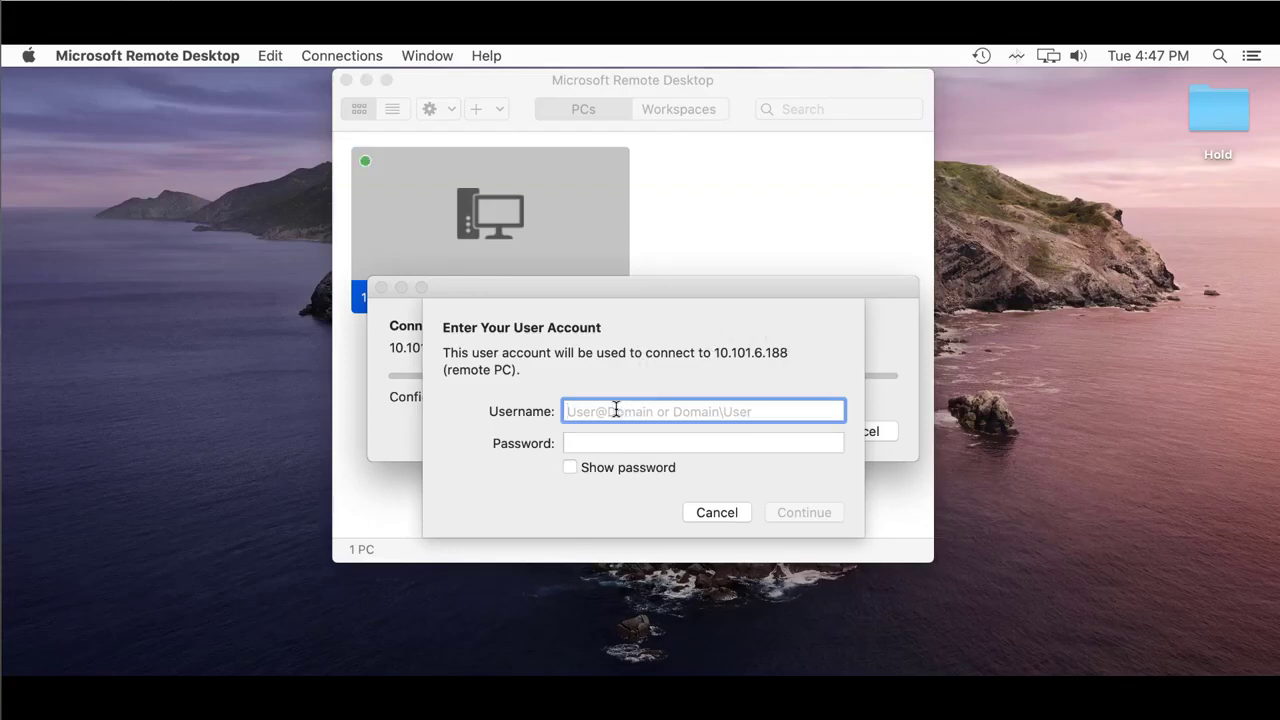
type("itsclass")
key("Tab")
type("***")
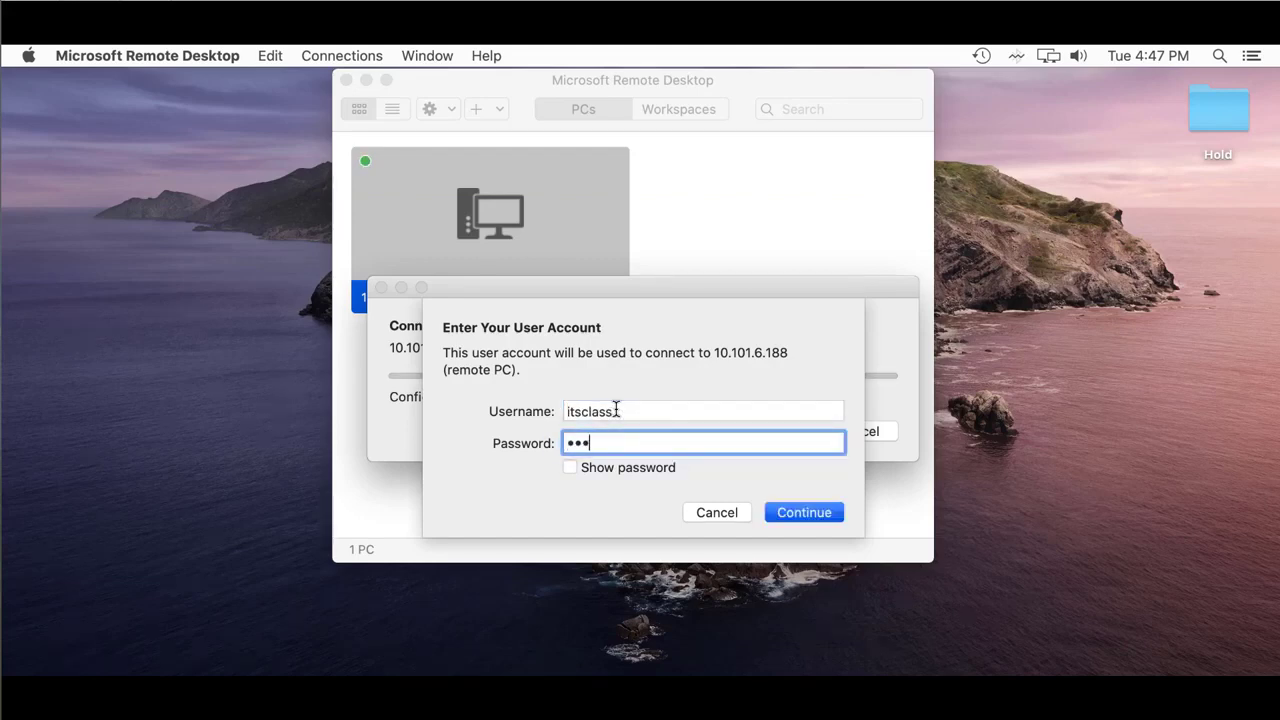
type("*****")
left_click(799, 512)
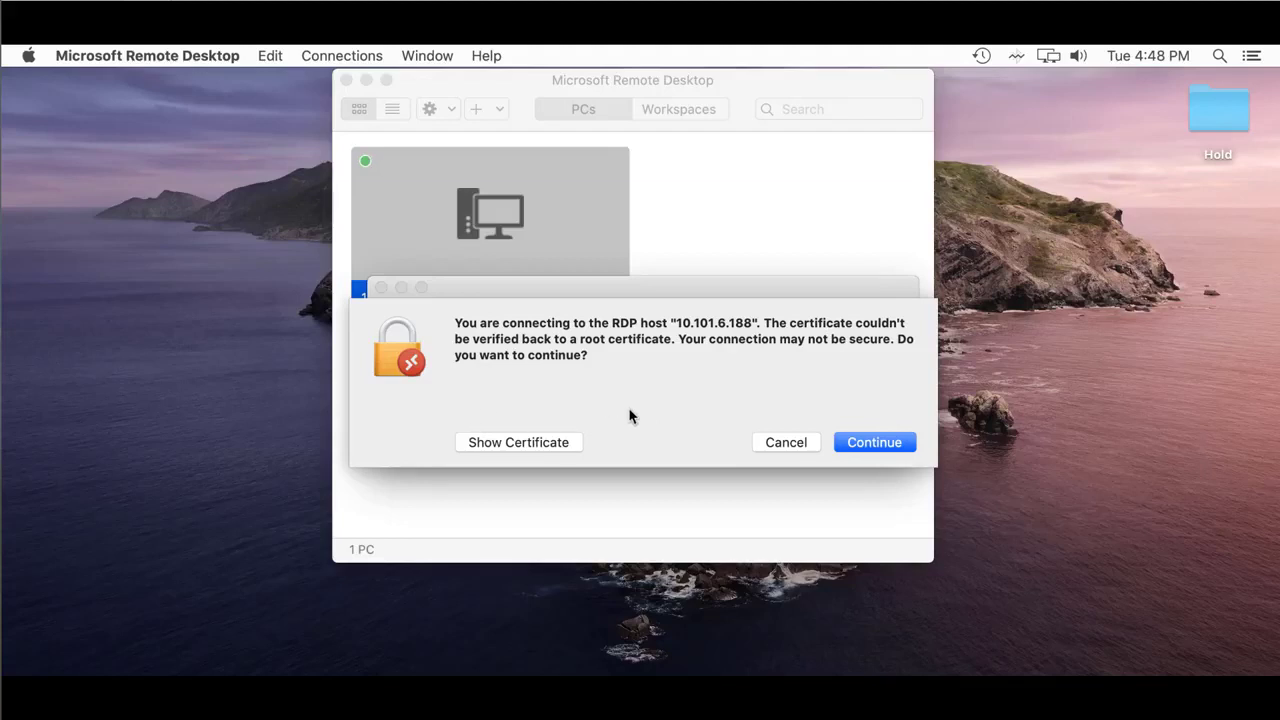
left_click(866, 452)
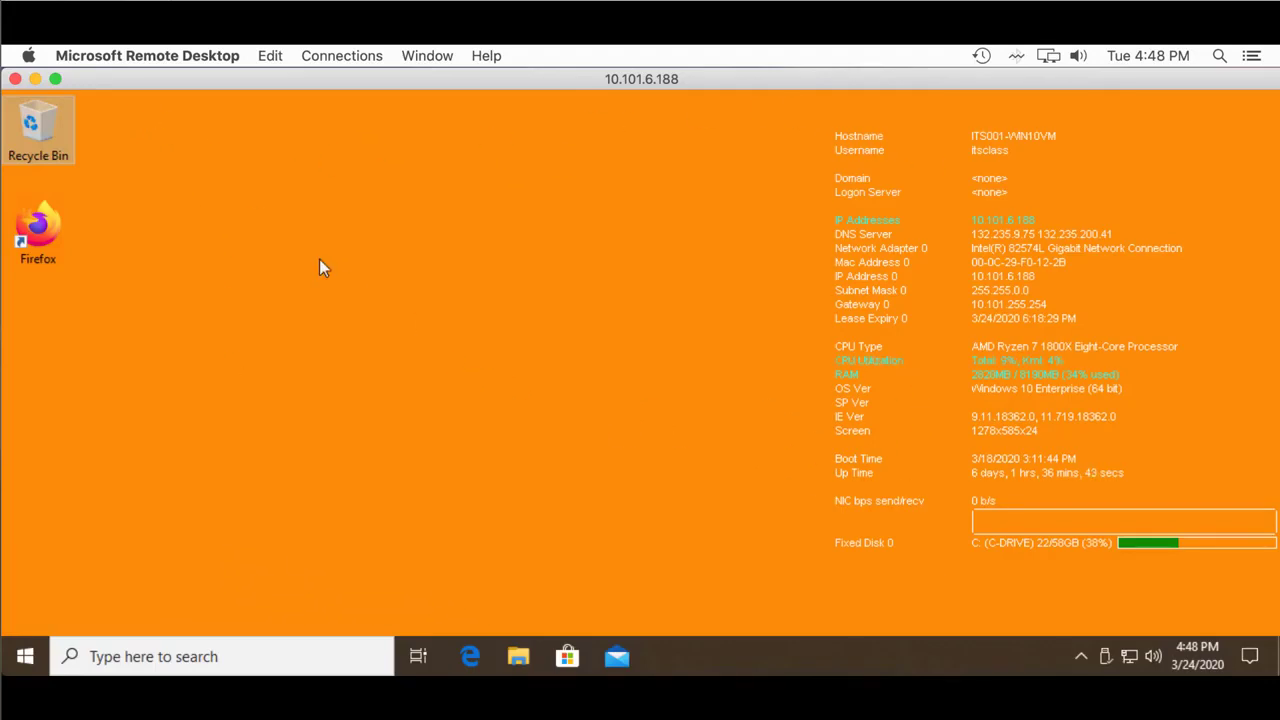
Step: Shrink and reposition the session window, then open and close the remote Start menu
left_click_drag(6, 73, 508, 230)
left_click_drag(855, 186, 629, 119)
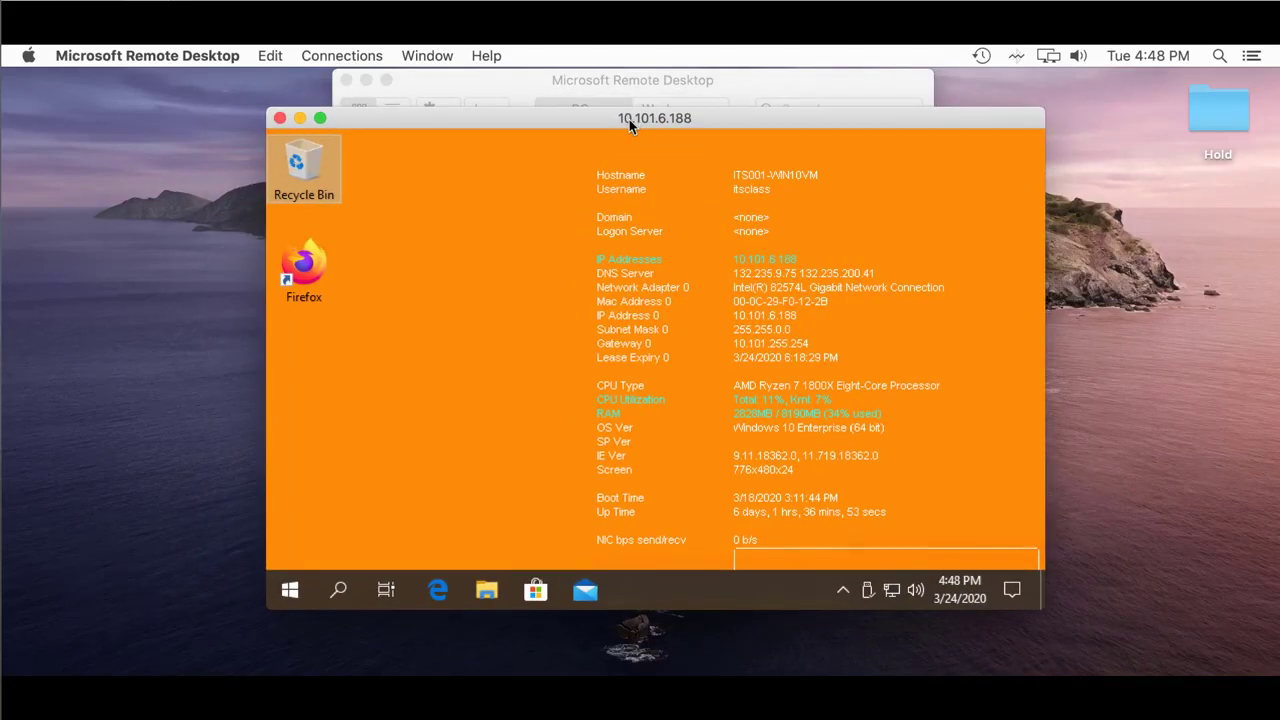
mouse_move(321, 121)
left_click(290, 590)
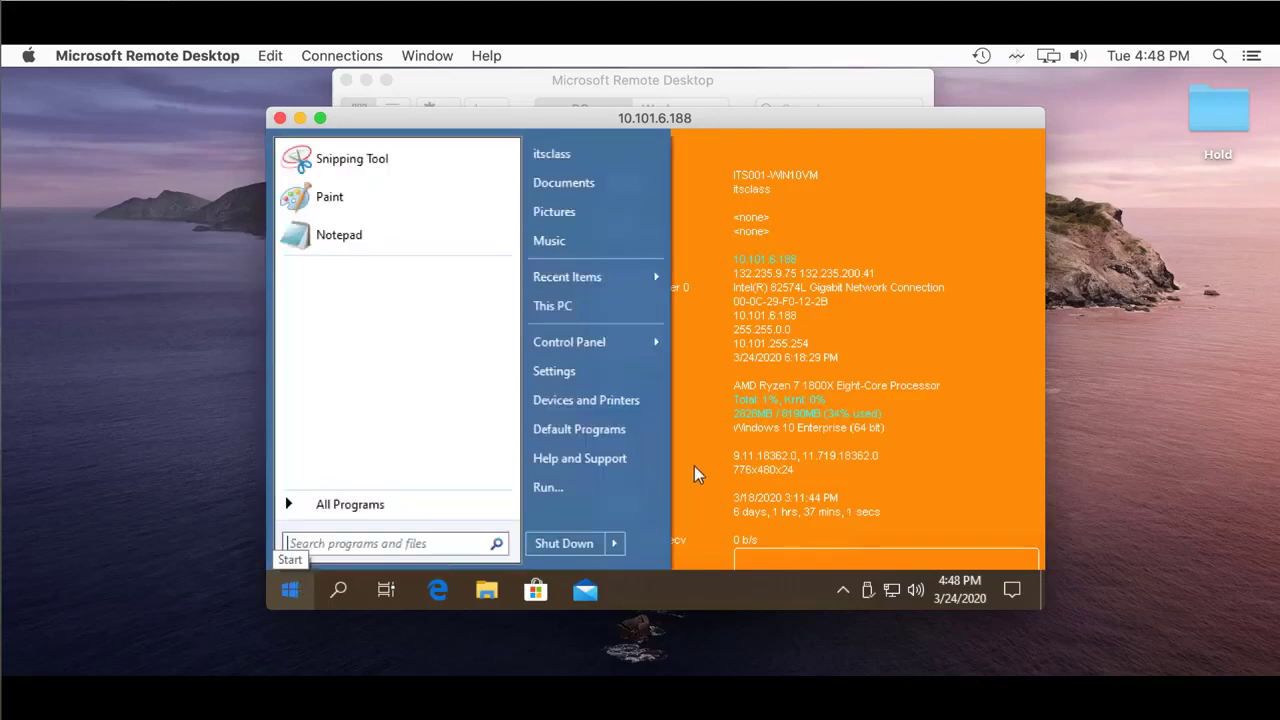
left_click(738, 441)
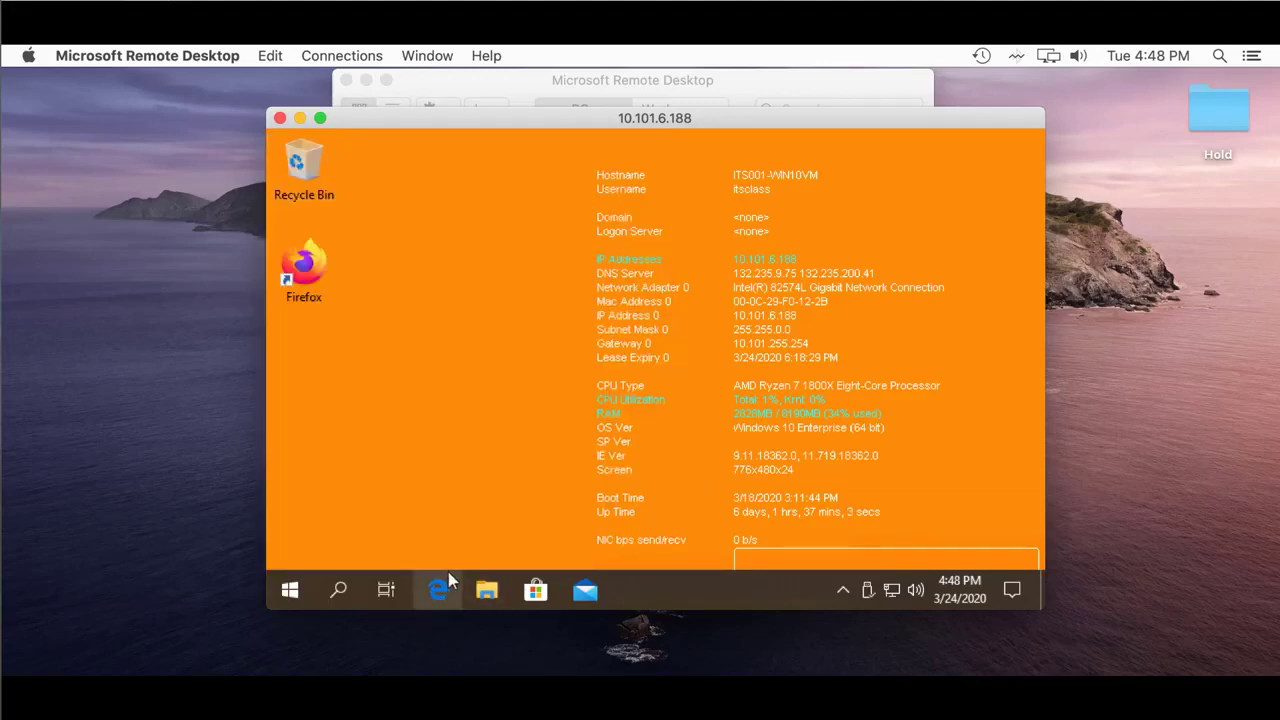
Step: Open and close remote File Explorer, then end the session back to the PCs list
left_click(486, 590)
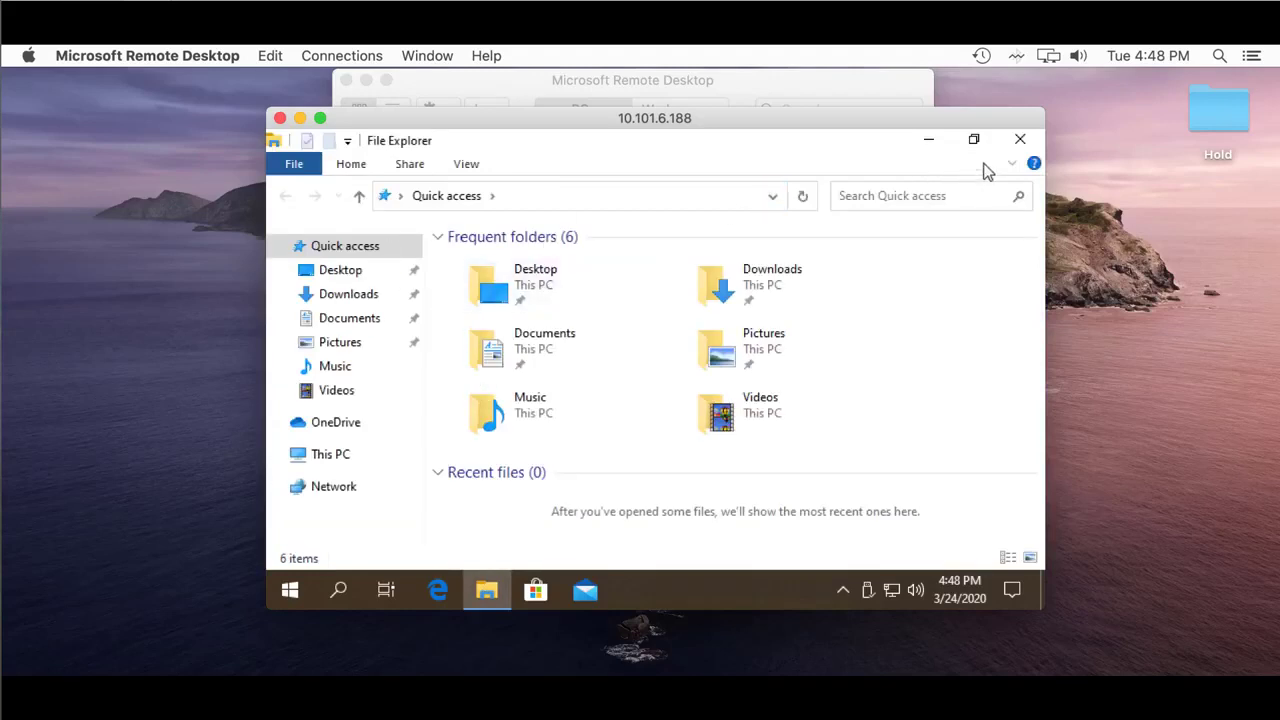
left_click(1021, 139)
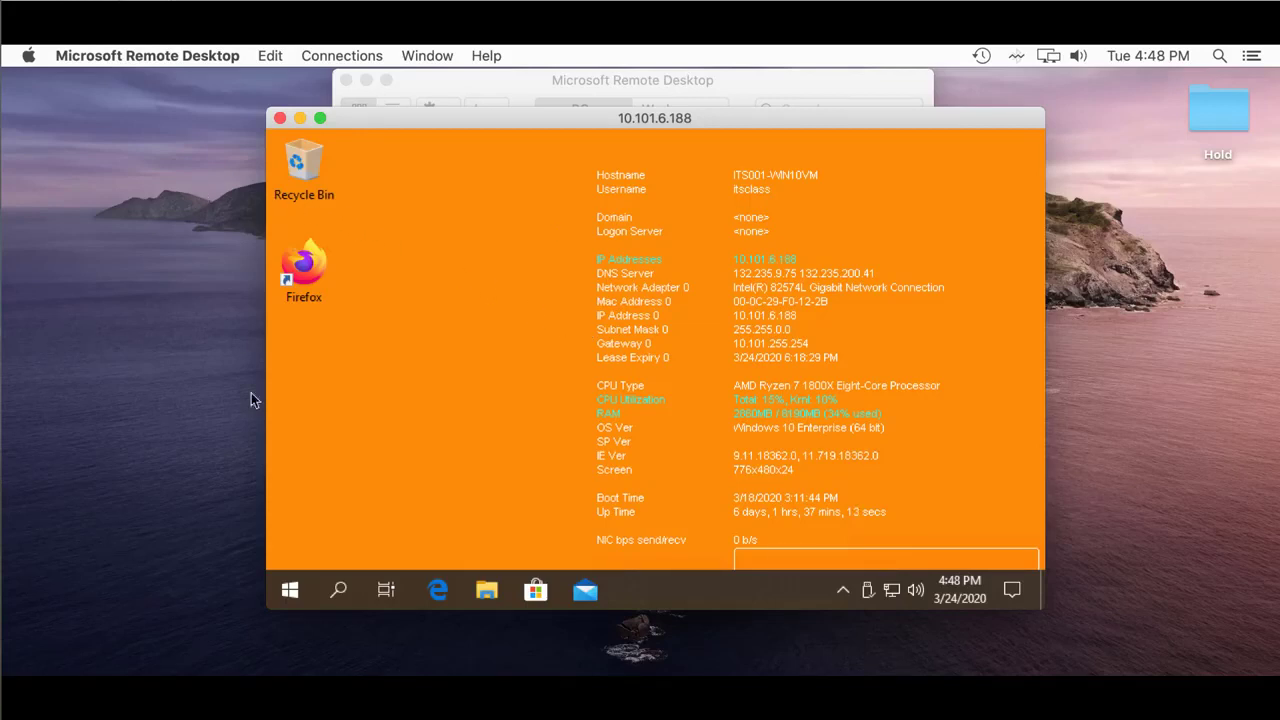
left_click(280, 119)
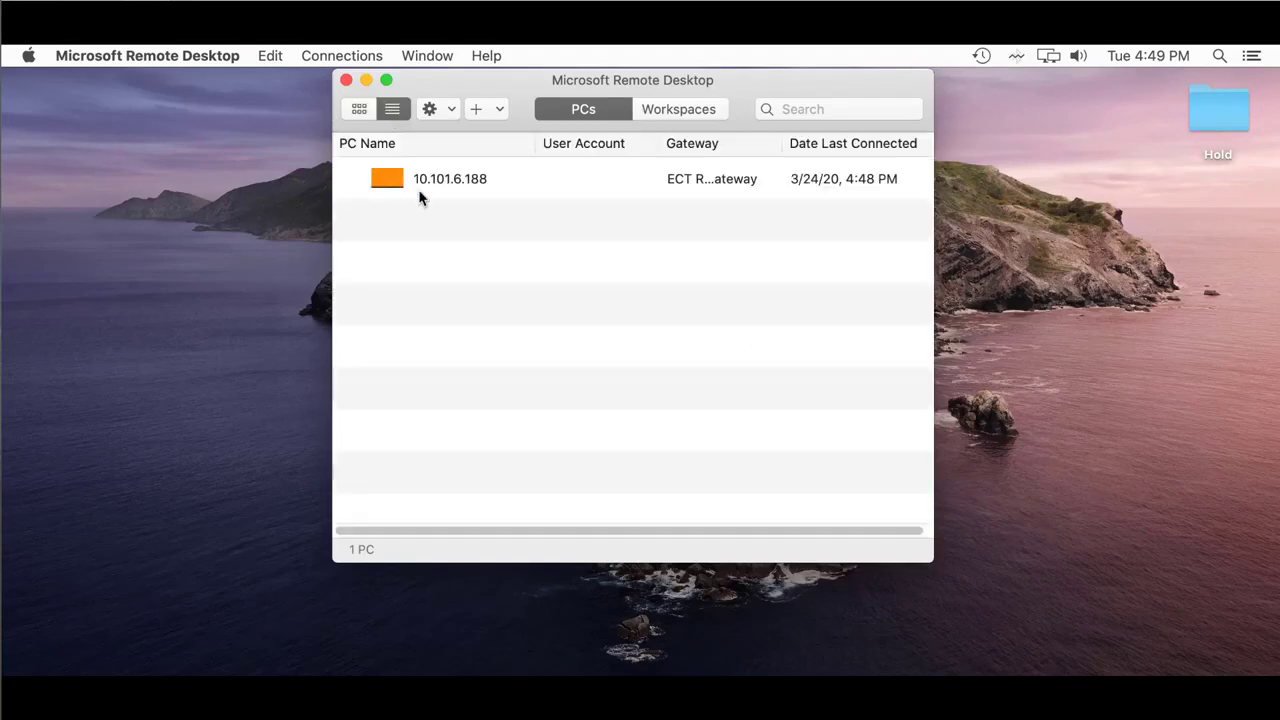
Step: Switch to grid view and begin adding a user account in the 10.101.6.188 PC's settings
left_click(359, 110)
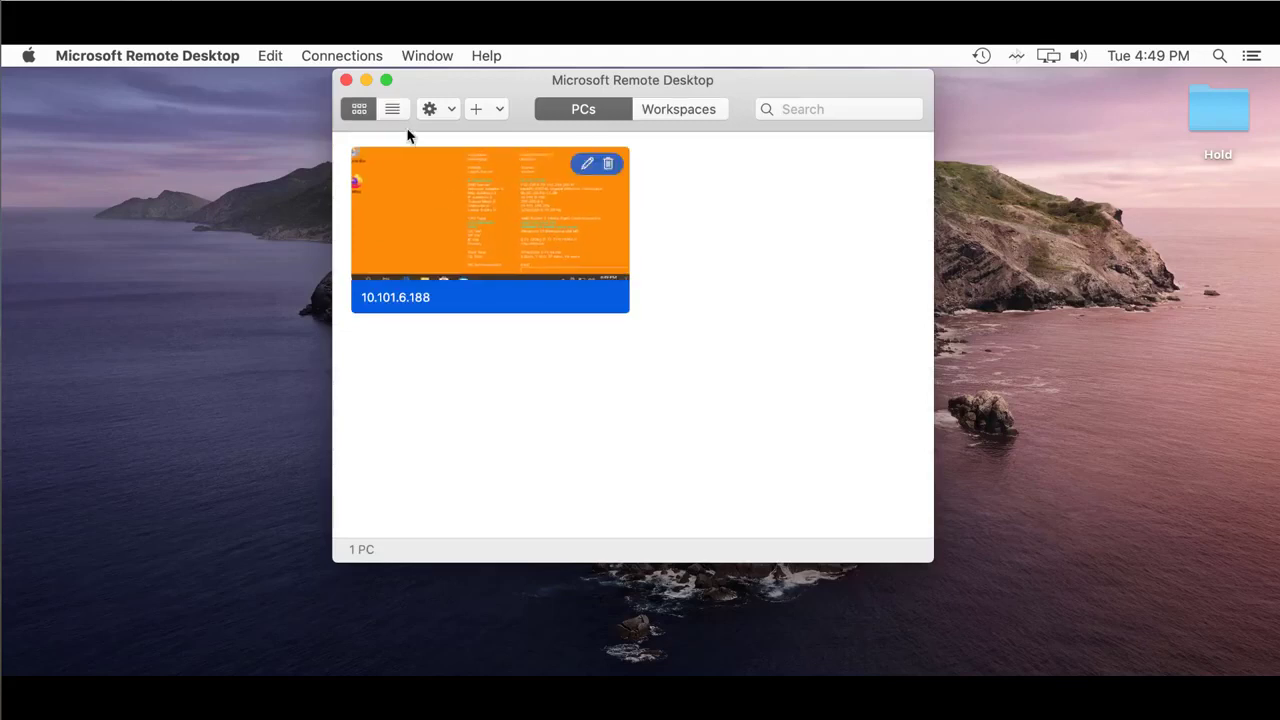
left_click(588, 166)
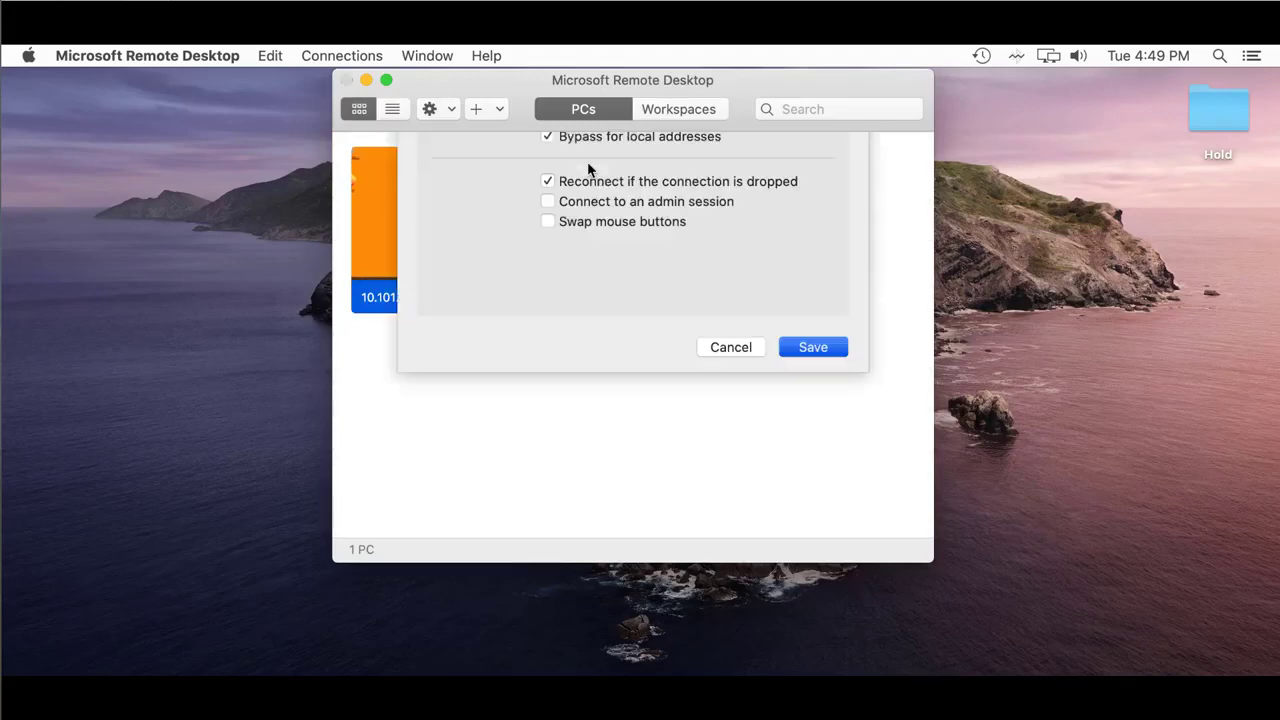
left_click(801, 237)
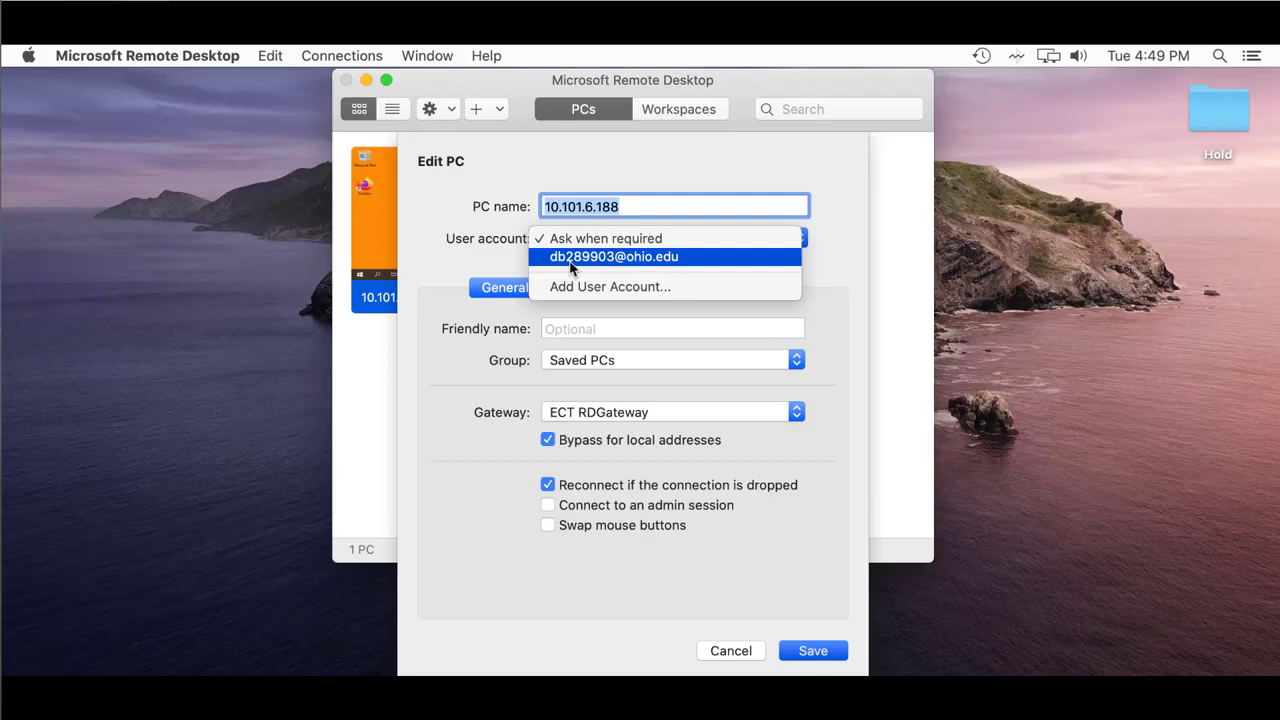
left_click(565, 286)
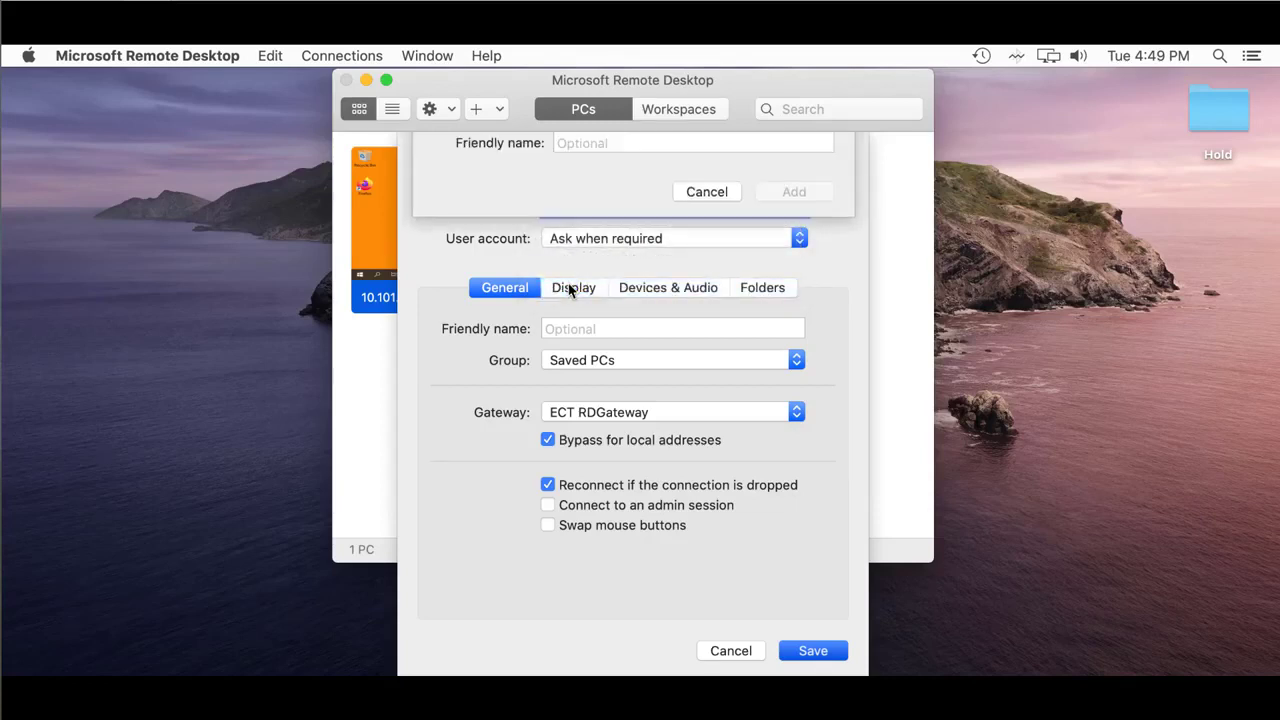
Step: Save the remote username and password to the PC, save the edit, and reconnect
type("itsclass")
key("Tab")
type("•••")
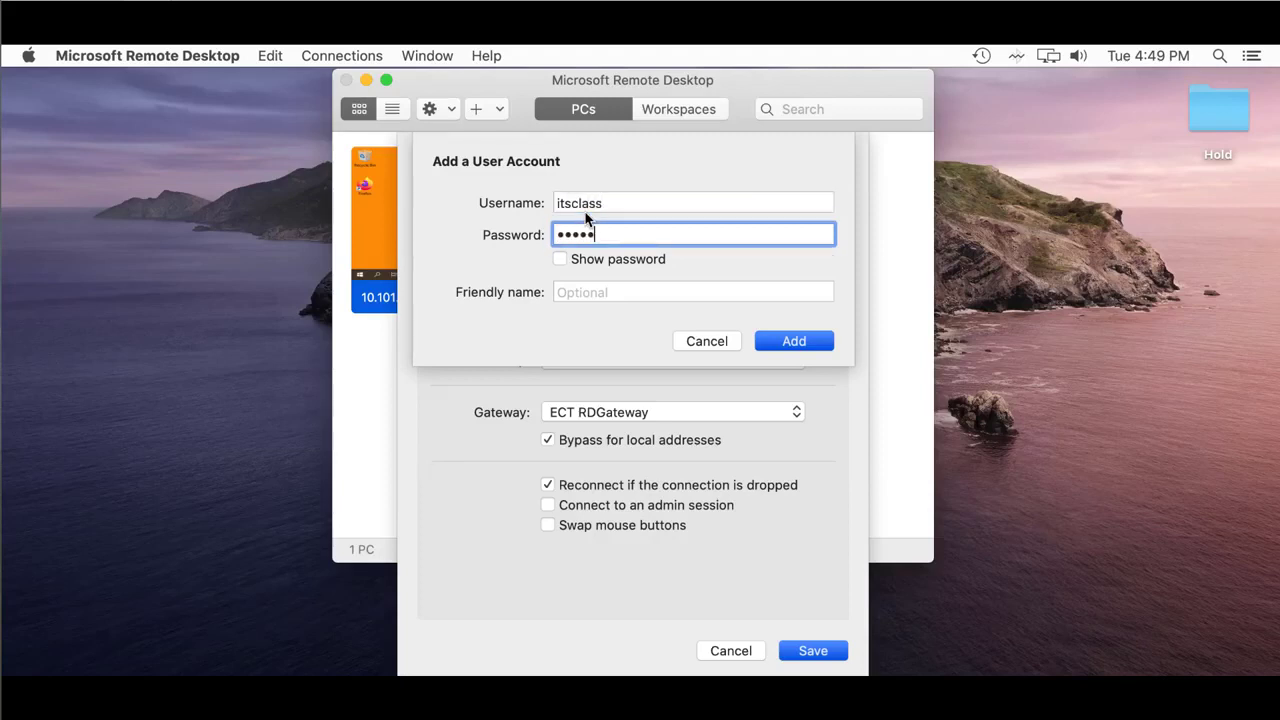
left_click(794, 342)
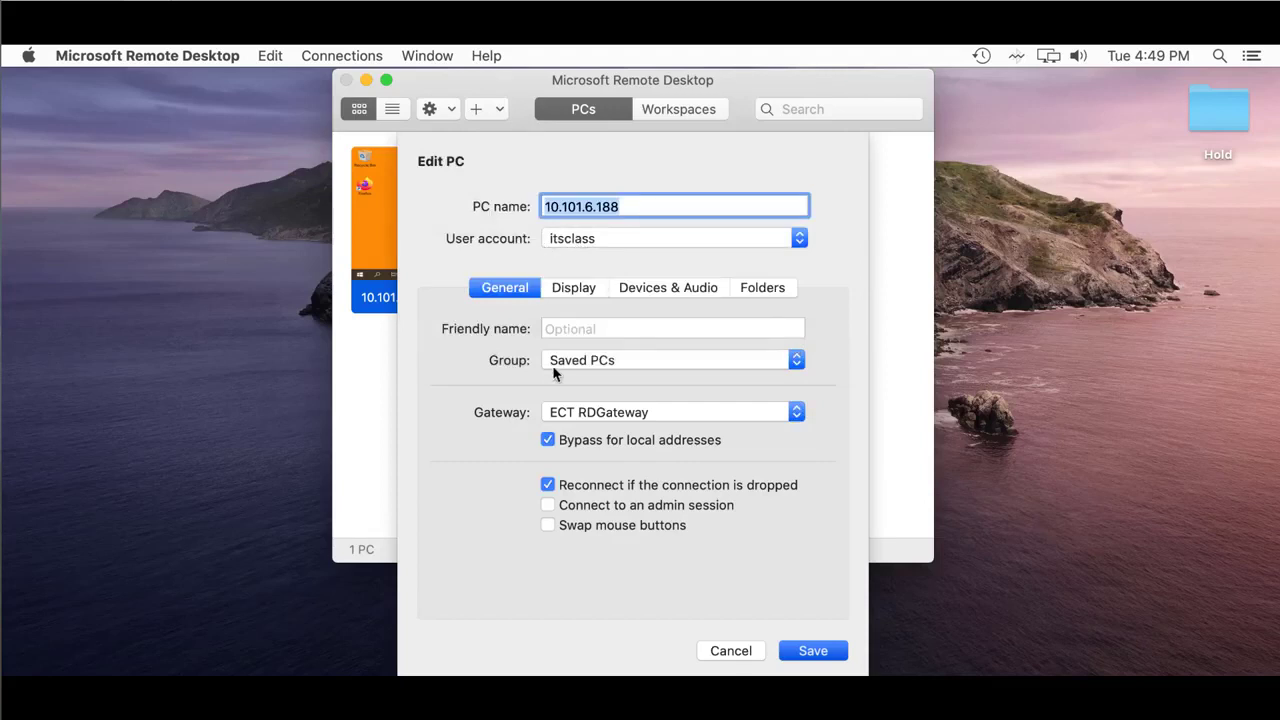
left_click(810, 651)
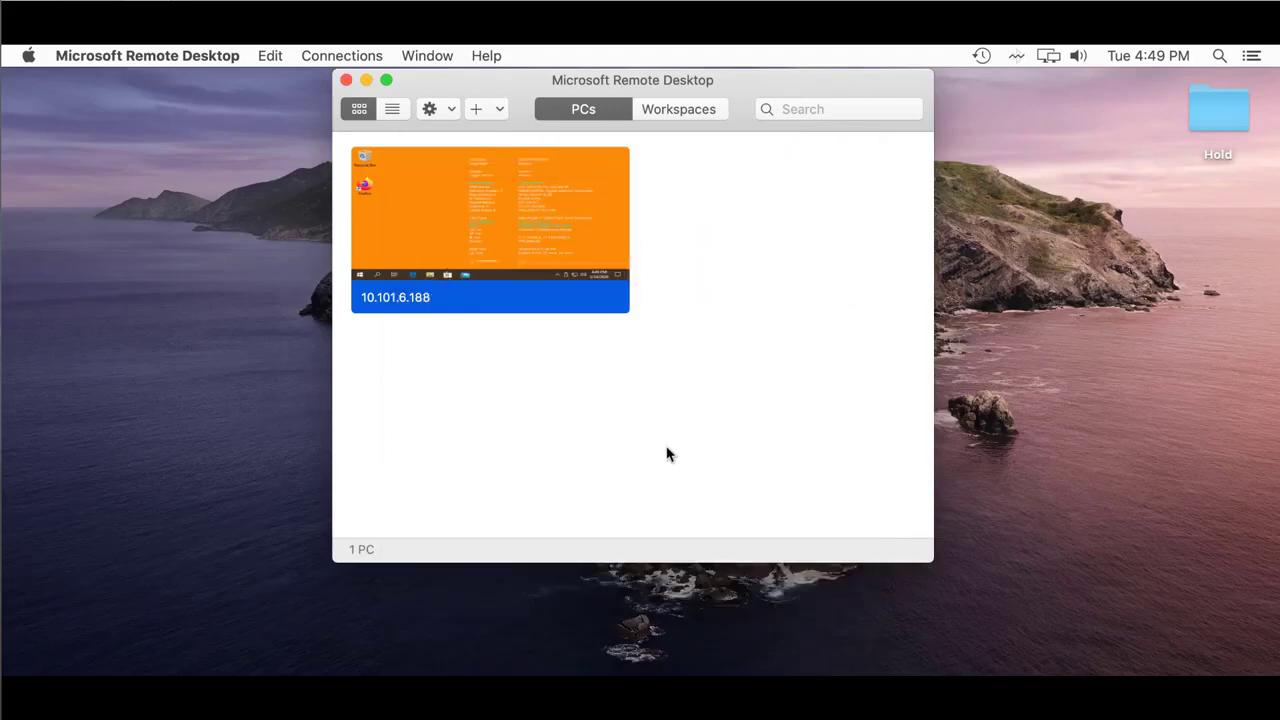
double_click(445, 235)
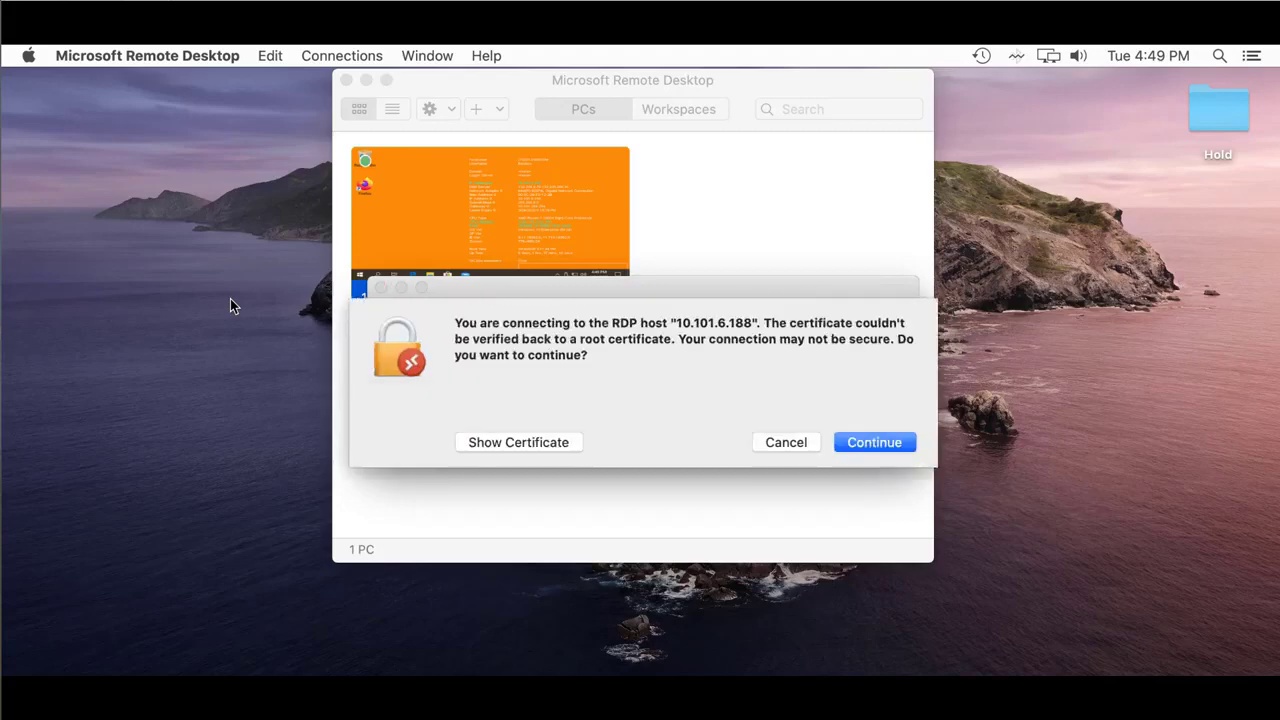
Step: Accept the unverified certificate warning to continue connecting to 10.101.6.188
left_click(891, 436)
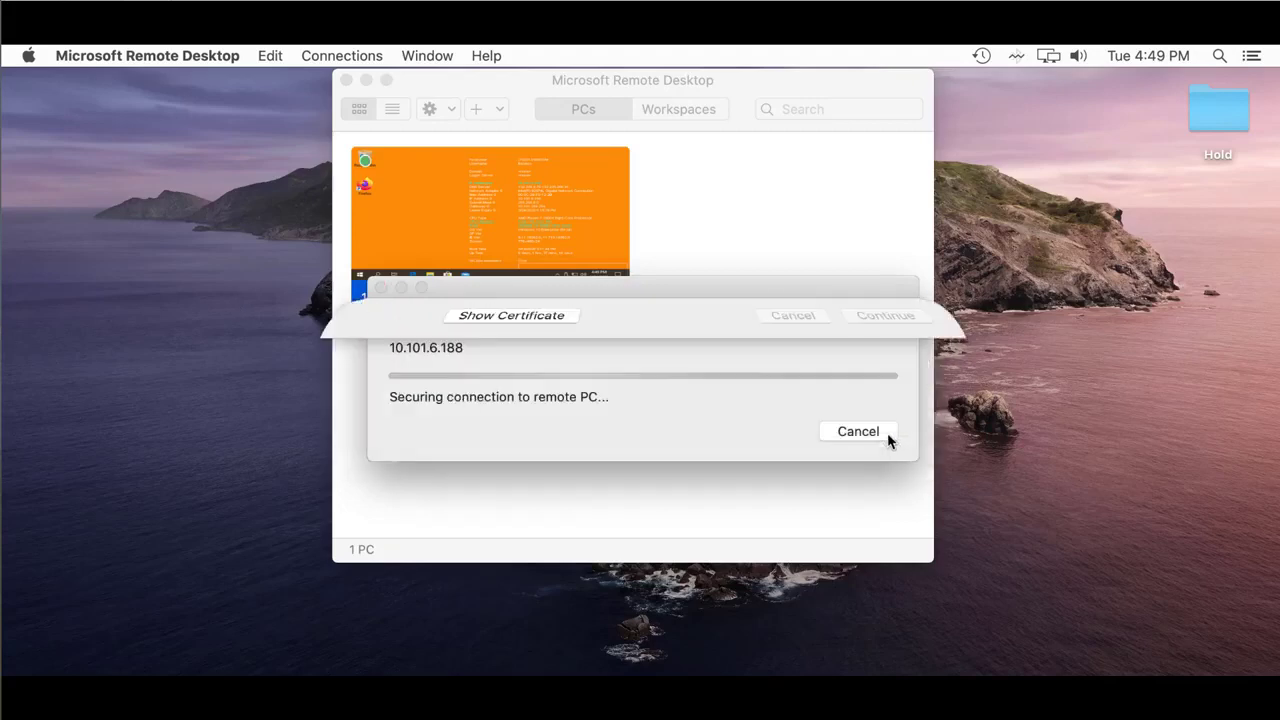